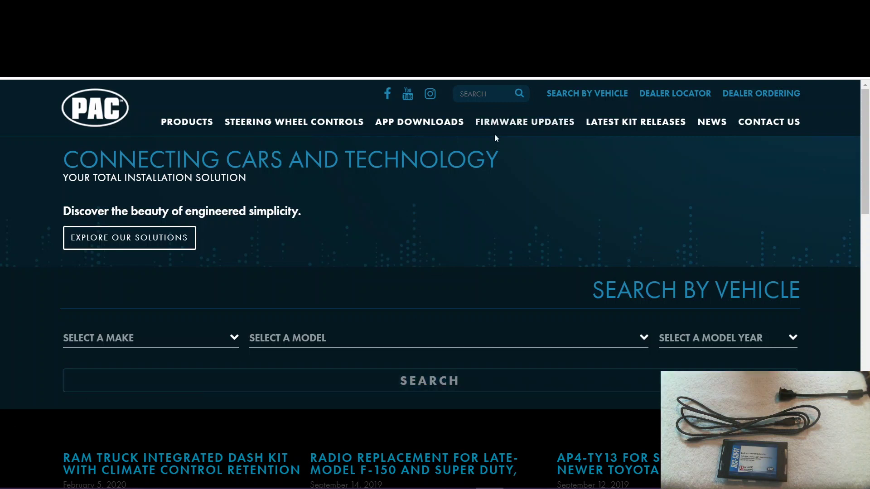
Search the PAC website for BCI-CH41 and open the Backup Camera/Navigation Unlock Interface product page
click(478, 95)
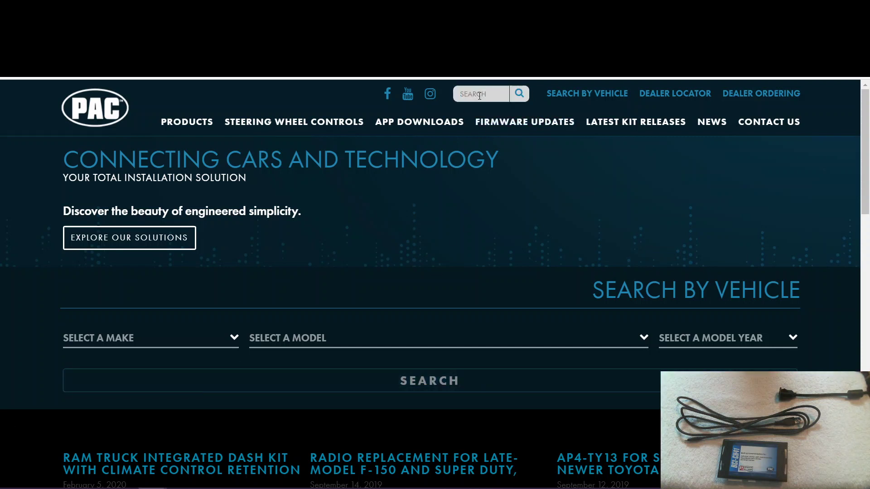
text(BCI-CH41)
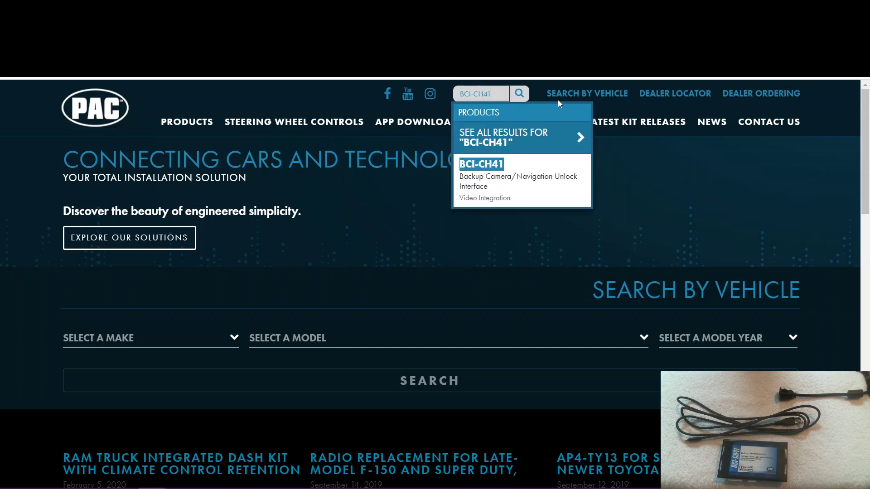
click(501, 173)
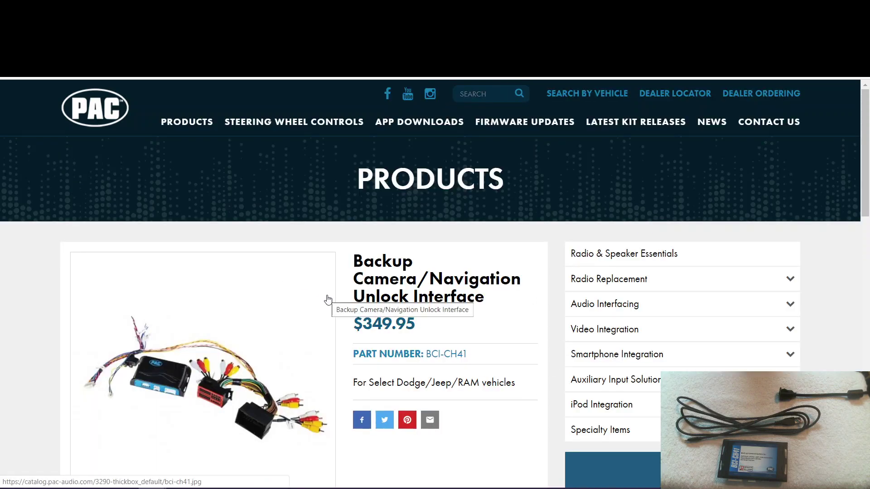
Show the firmware and revisions information for the BCI-CH41 and review the update instructions
scroll(328, 302, down, 1)
scroll(328, 301, down, 6)
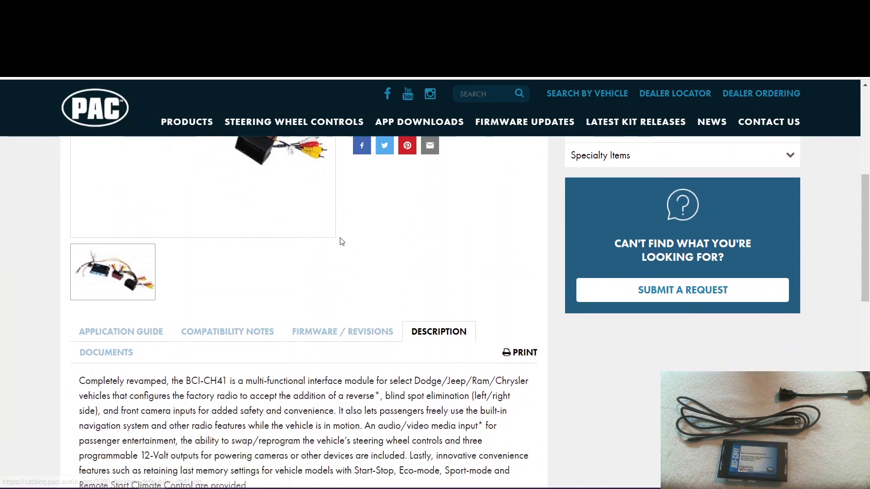
click(348, 326)
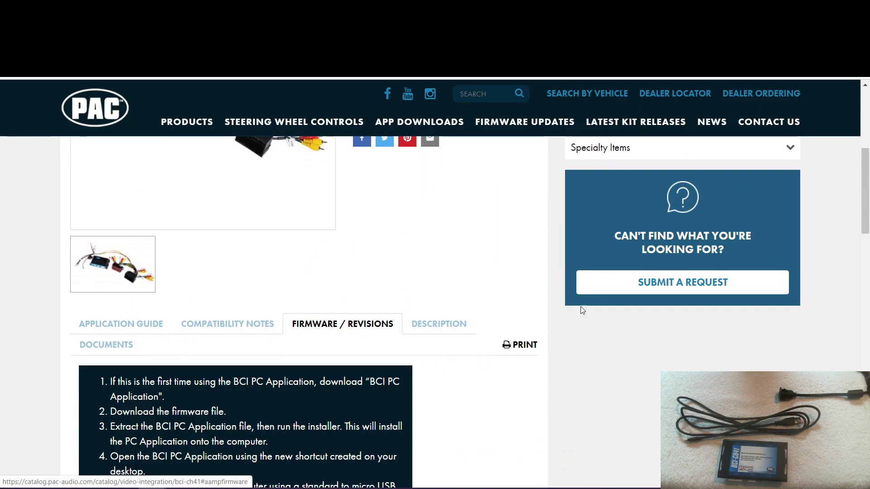
scroll(519, 364, down, 4)
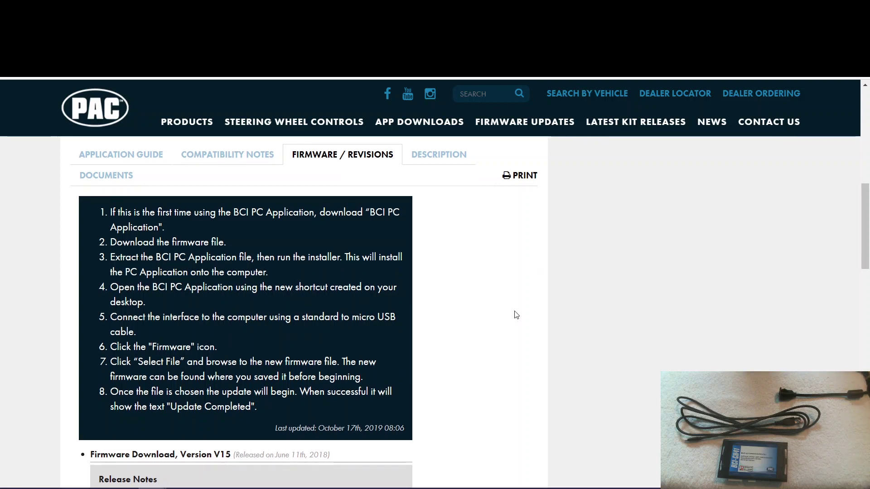
scroll(459, 288, down, 1)
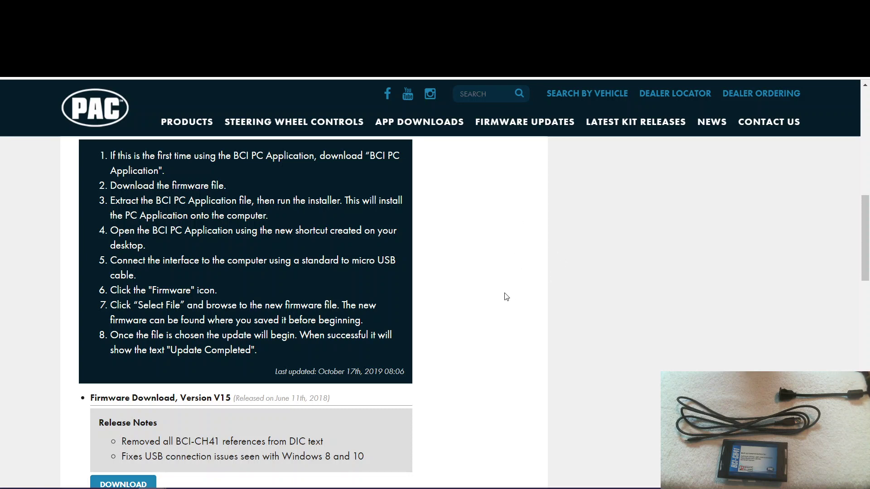
Download the BCI PC Application, Utility/Other Version V6, as bci_setup_V6.zip into the Update Files folder on the Desktop
scroll(483, 265, down, 15)
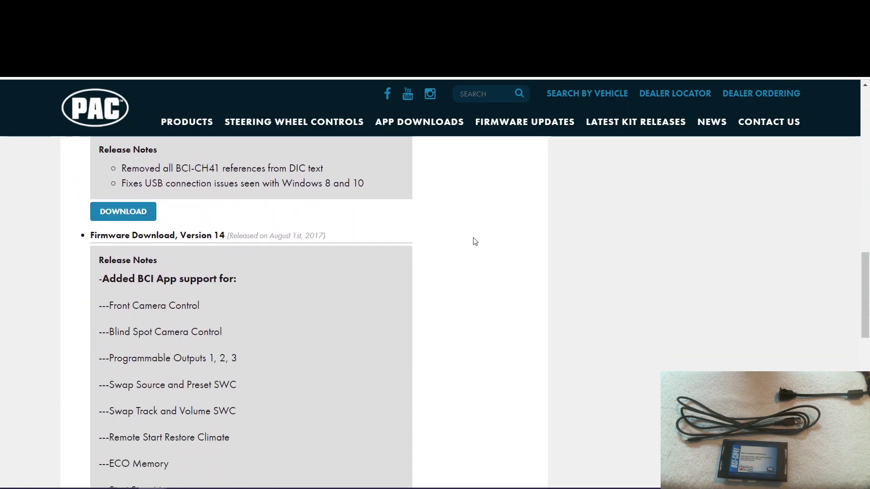
scroll(479, 243, down, 3)
scroll(476, 245, up, 1)
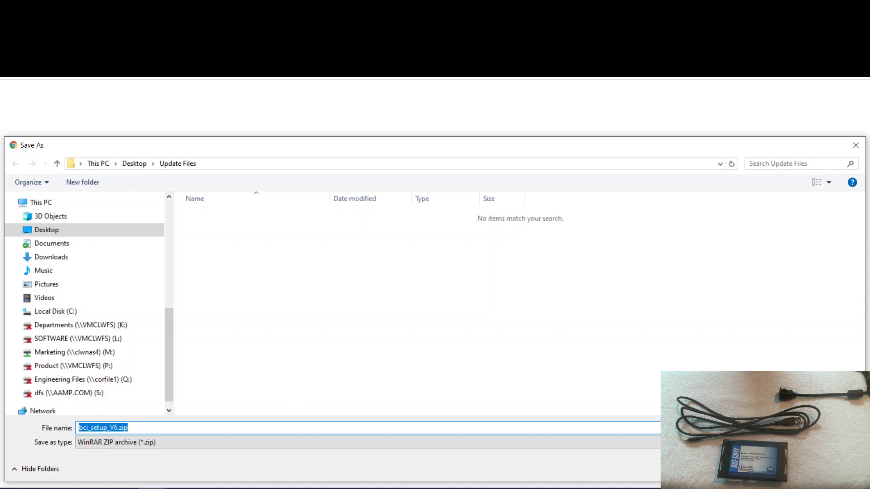
key(Return)
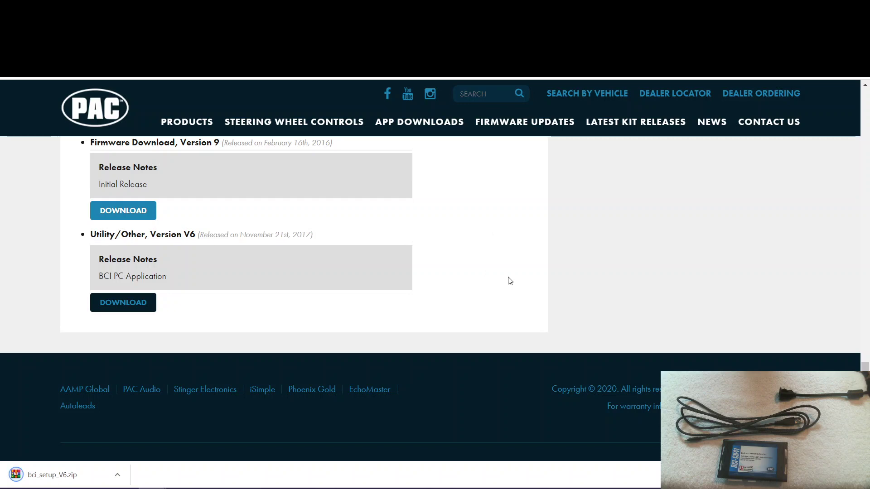
Download firmware Version V15 as BCI-CH41__V15.pufx into the Update Files folder on the Desktop
scroll(510, 281, up, 1)
scroll(510, 281, up, 12)
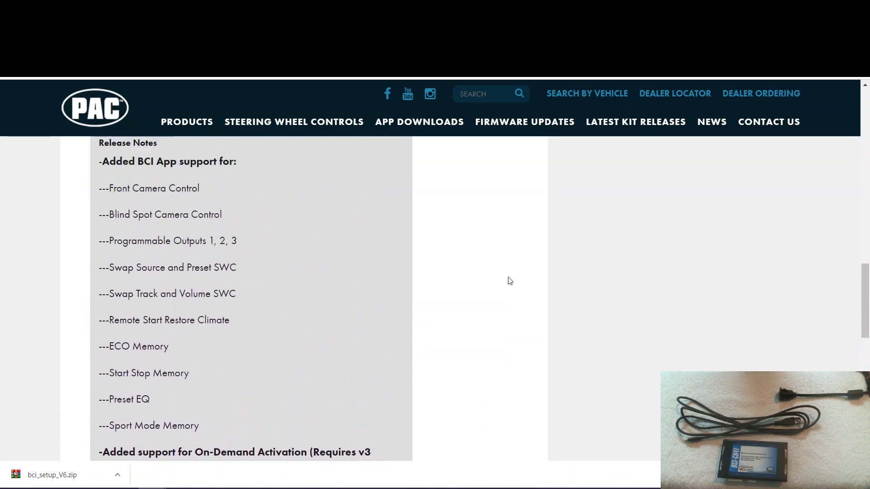
scroll(510, 281, up, 1)
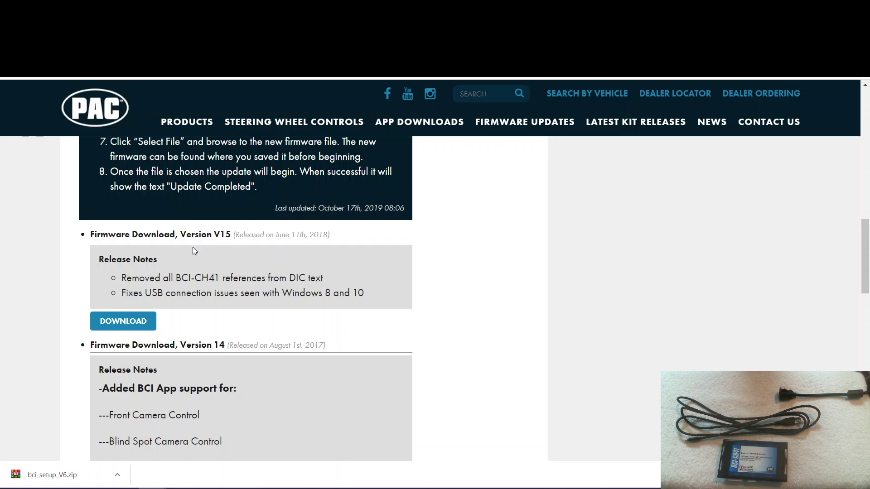
click(134, 325)
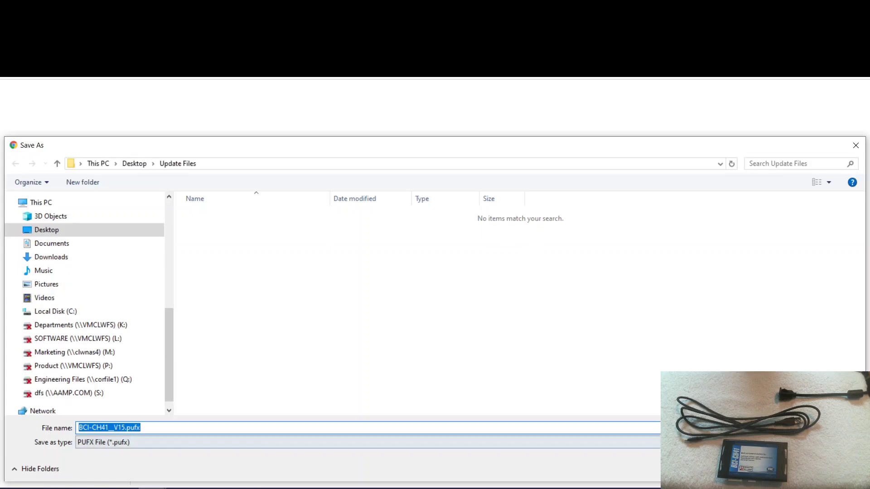
key(Return)
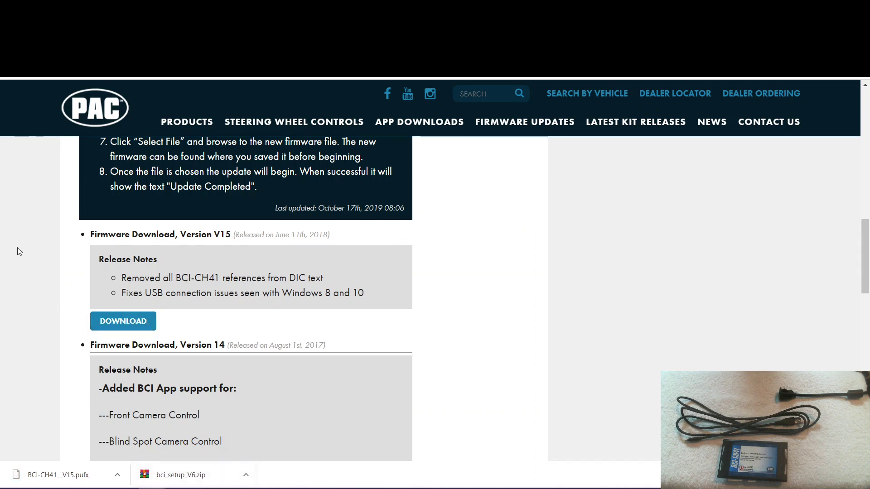
Switch to File Explorer and open the Update Files folder on the Desktop
key(super+e)
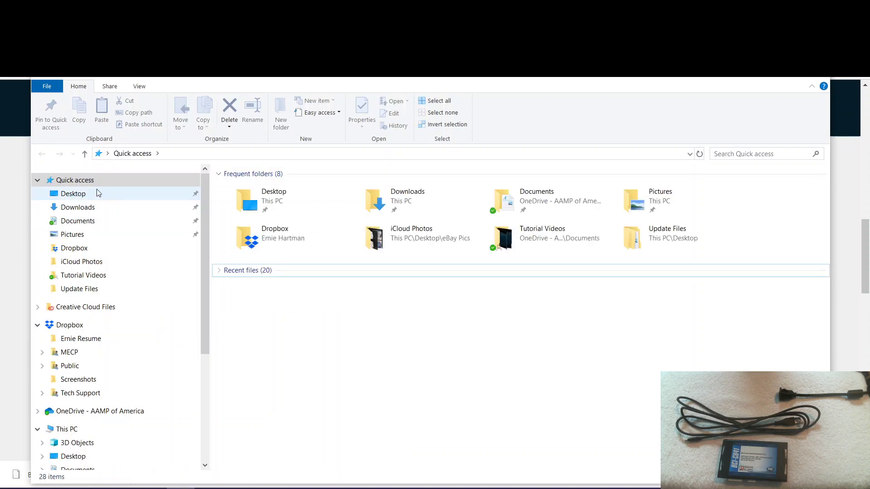
click(98, 193)
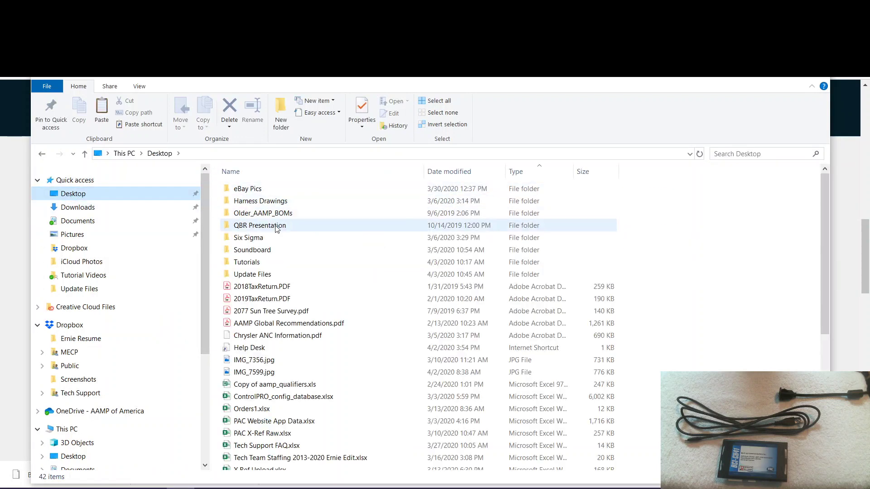
double_click(254, 274)
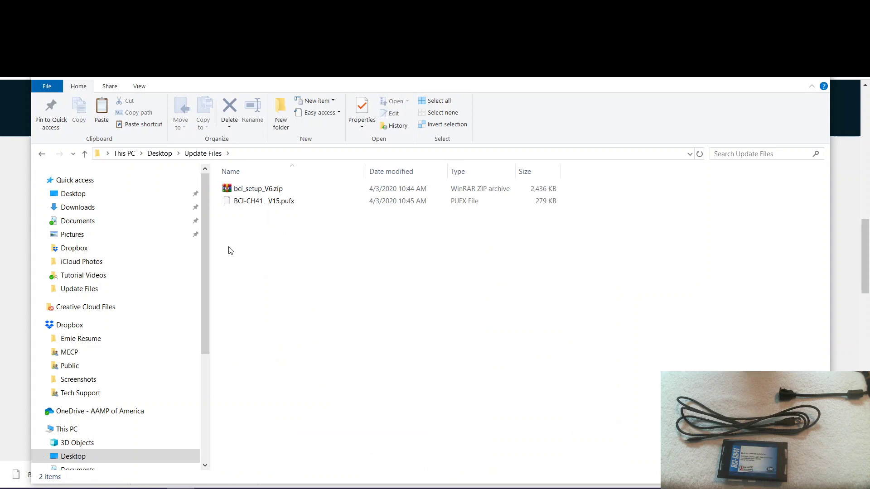
Extract bci_setup_V6.zip into the current folder and delete the zip archive
right_click(248, 191)
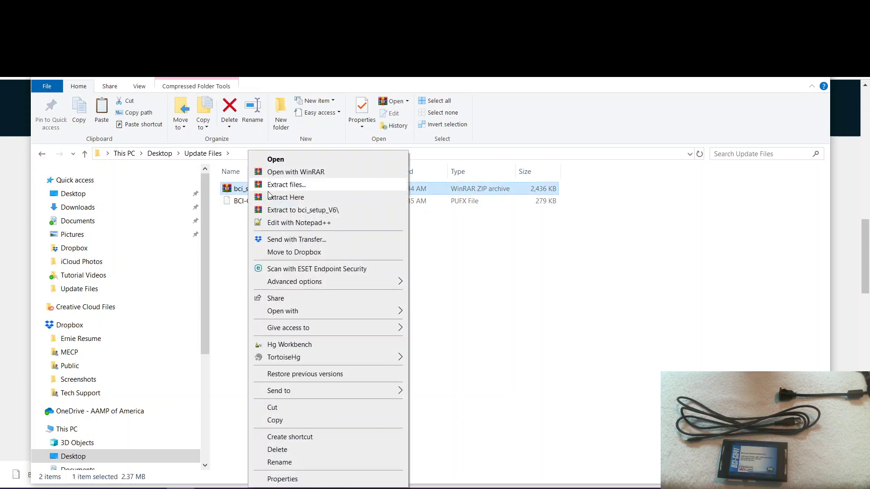
click(302, 198)
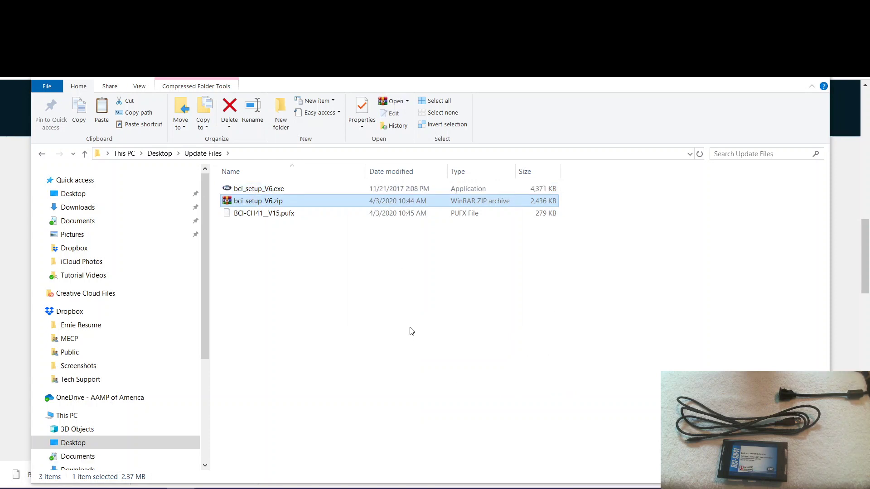
key(Delete)
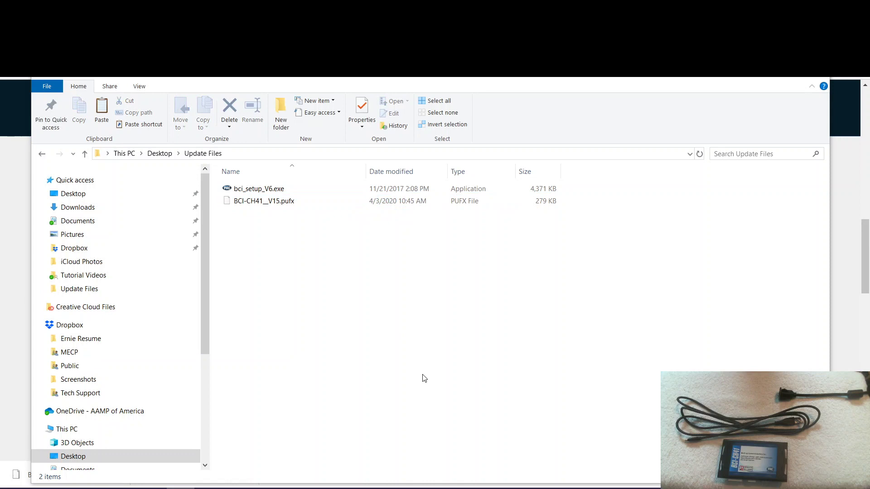
Run bci_setup_V6.exe and go through the BCI setup wizard using the Modify option with MainFeature selected
double_click(250, 191)
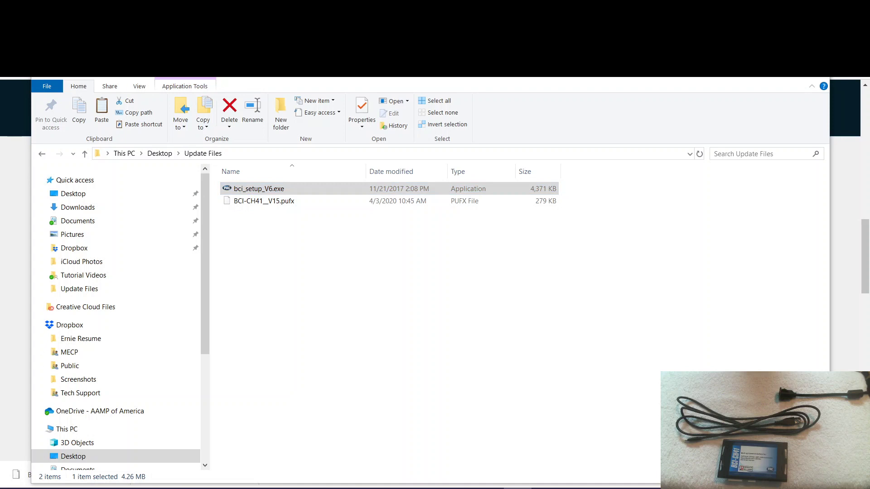
drag(2, 202, 358, 119)
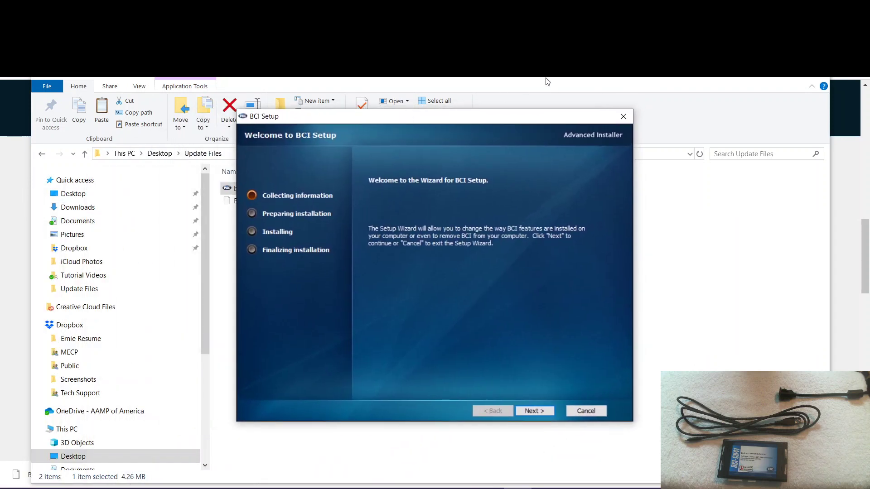
click(816, 80)
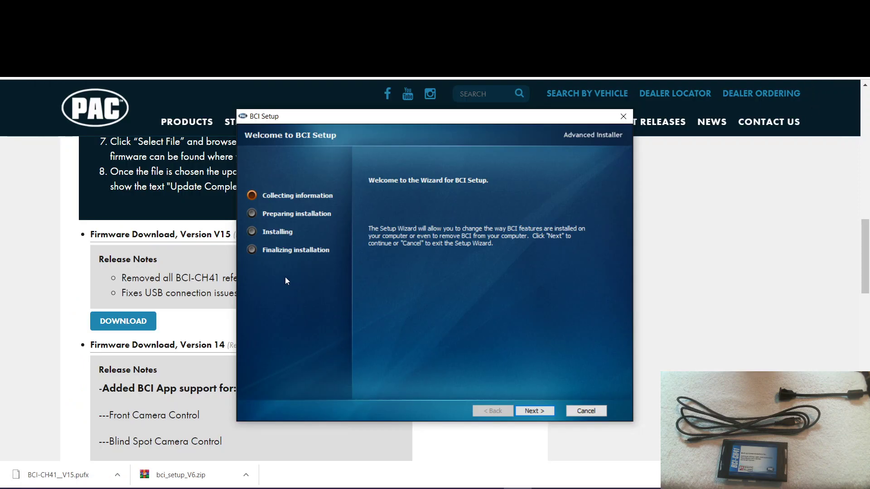
click(531, 411)
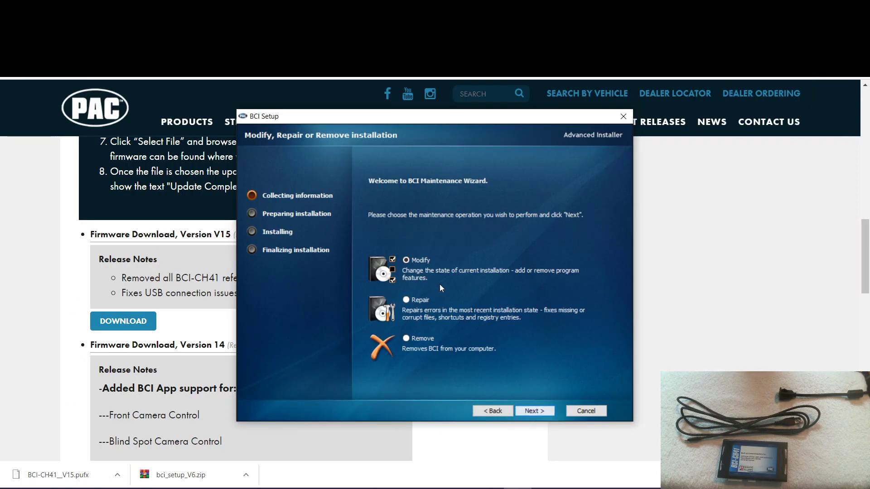
click(529, 411)
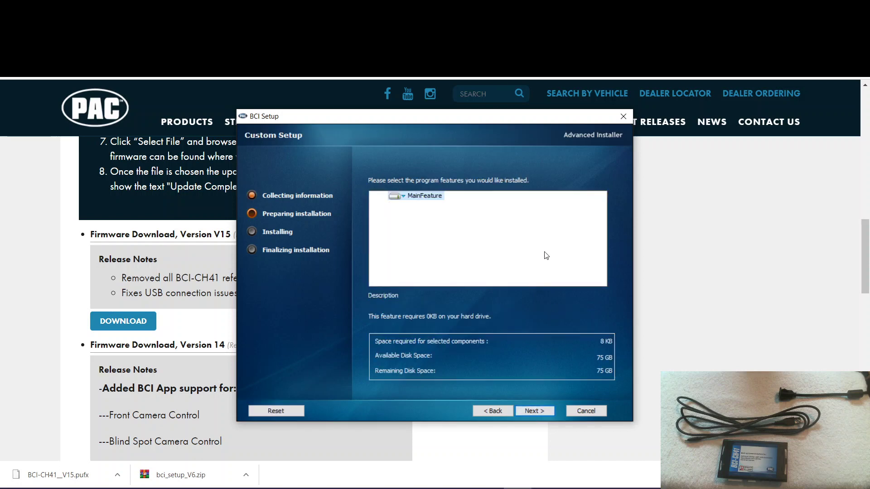
click(541, 412)
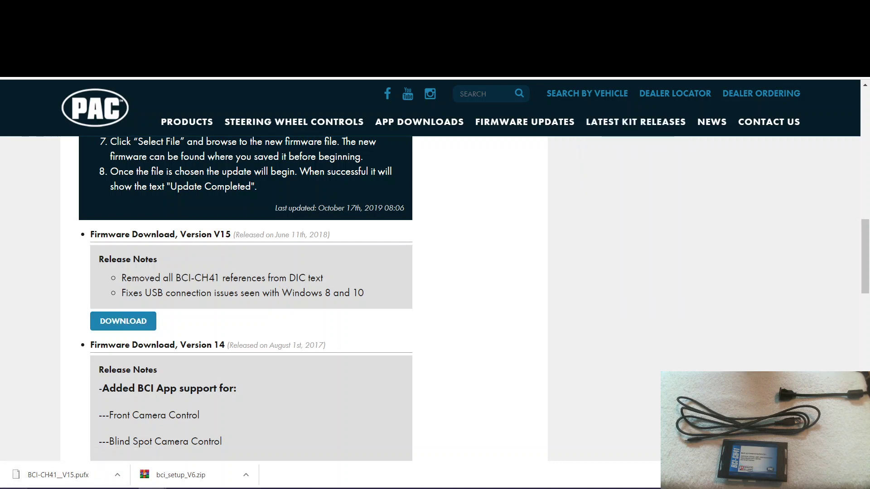
Launch the installed BCI application from the BCI program folder and move its window slightly
key(super)
scroll(127, 347, down, 8)
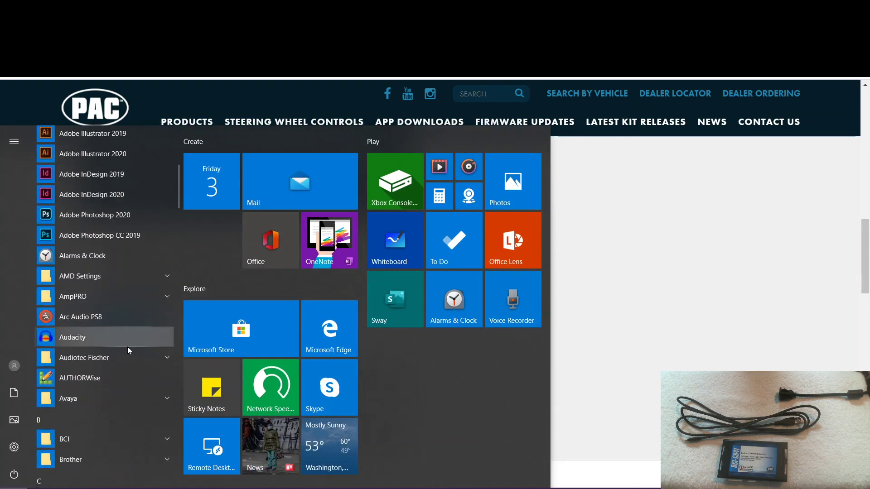
click(70, 331)
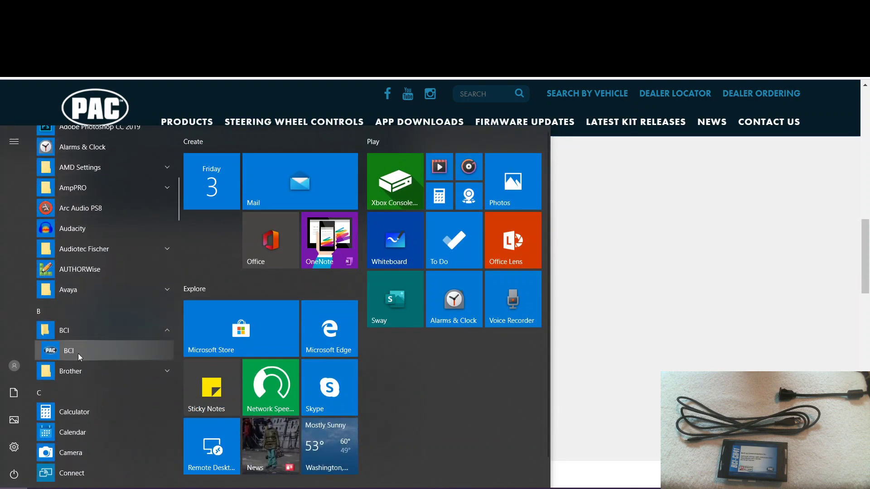
click(69, 351)
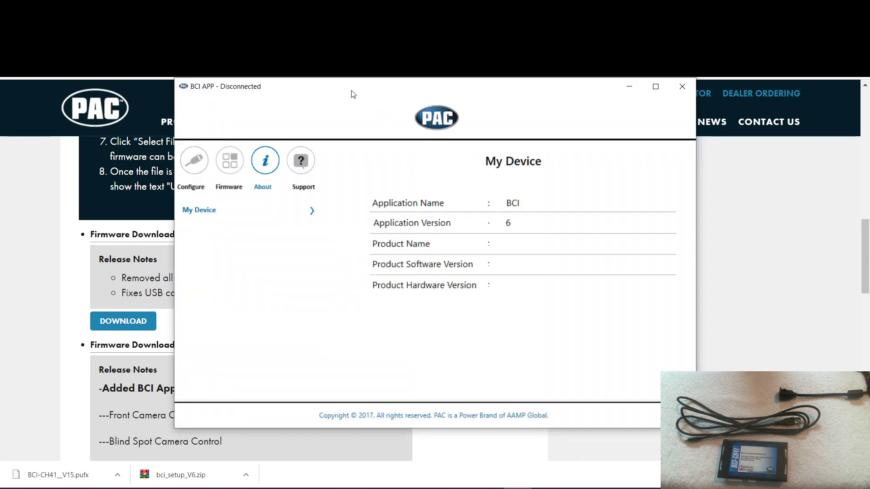
drag(353, 94, 365, 106)
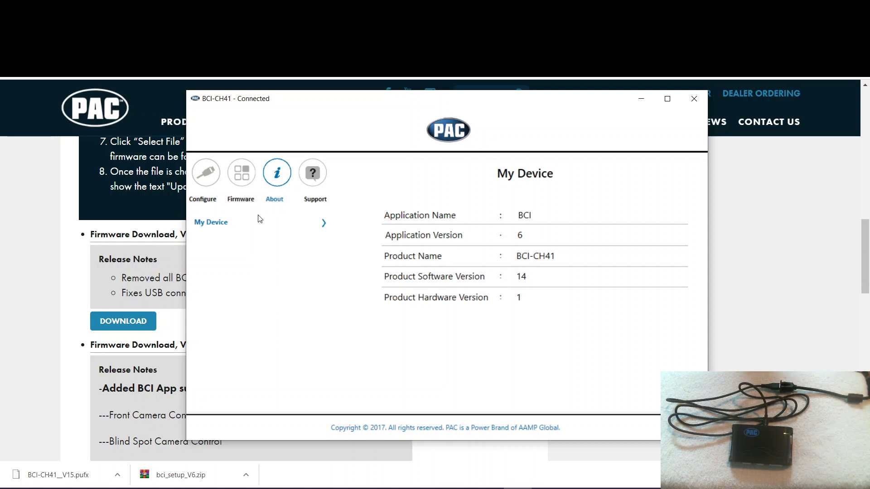
Update the device firmware with BCI-CH41__V15.pufx from the Desktop's Update Files folder, and check the product software version in the device information
click(242, 177)
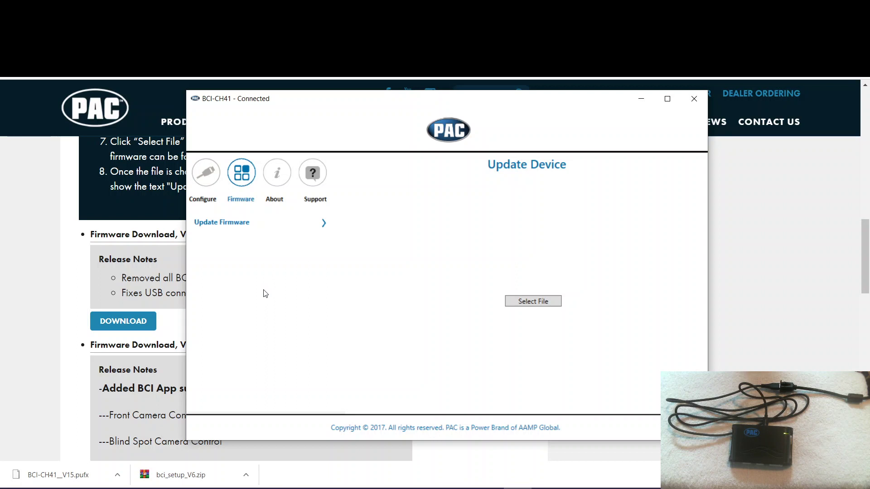
click(525, 302)
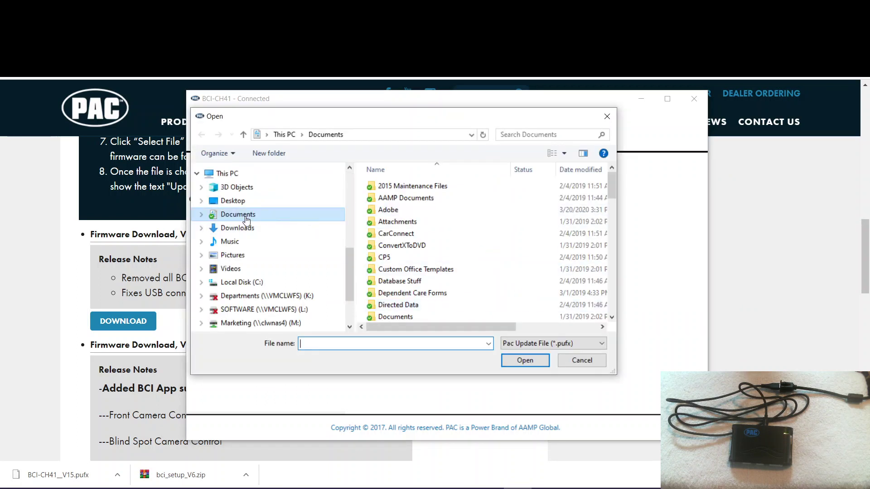
click(227, 203)
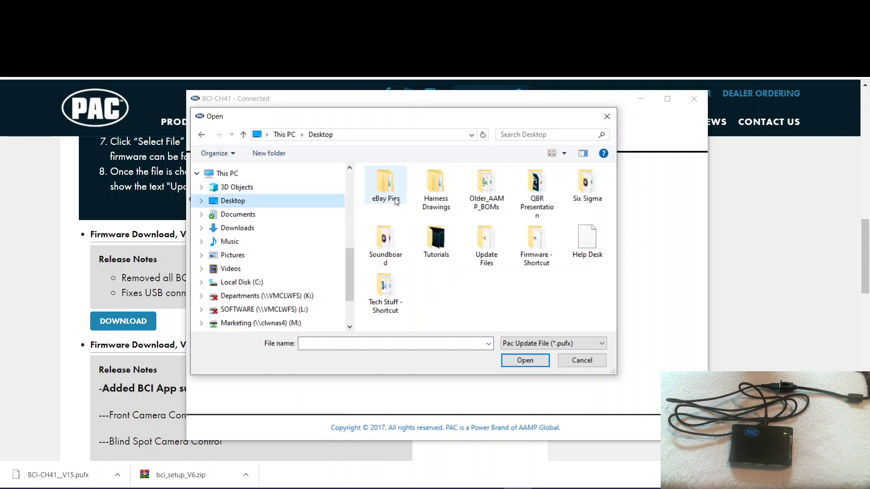
double_click(477, 243)
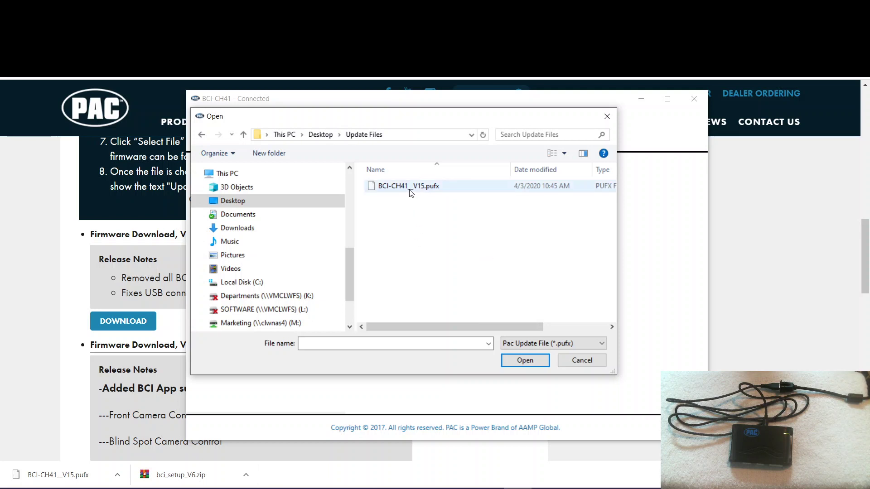
double_click(411, 186)
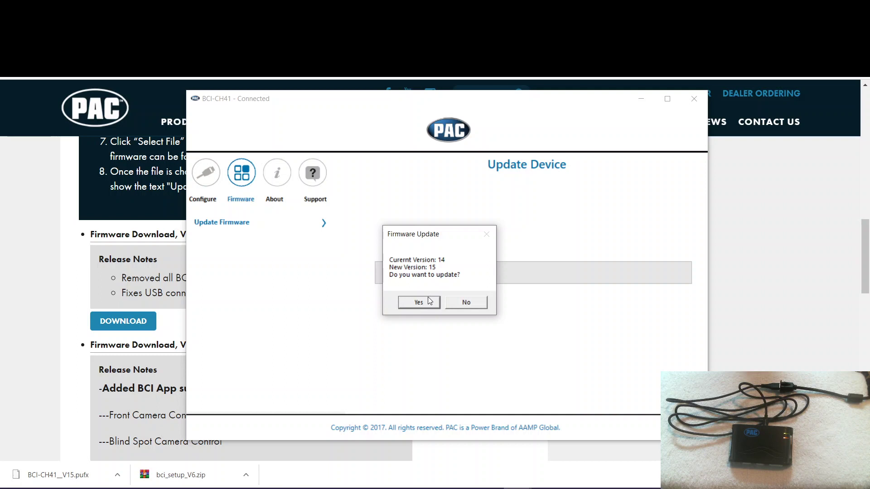
click(415, 305)
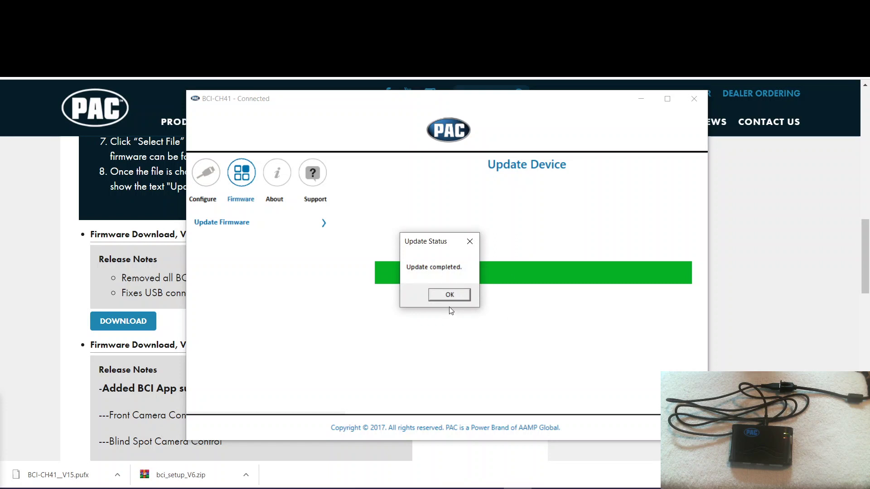
click(447, 296)
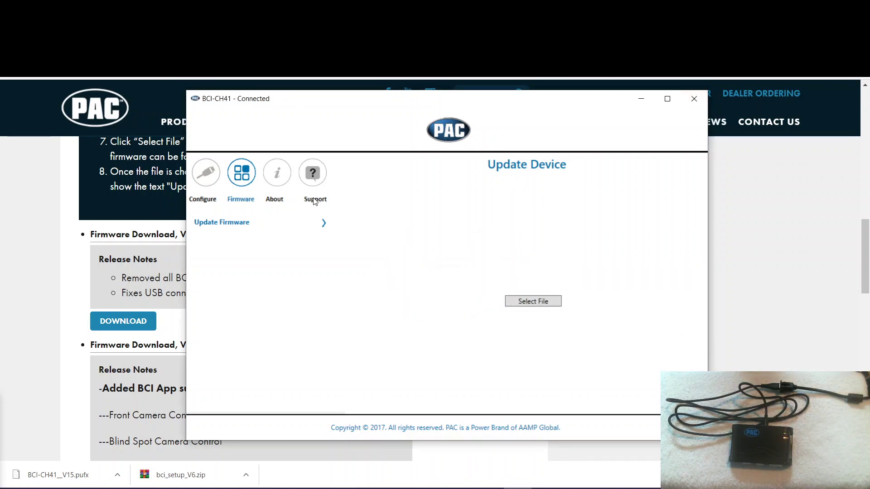
click(278, 176)
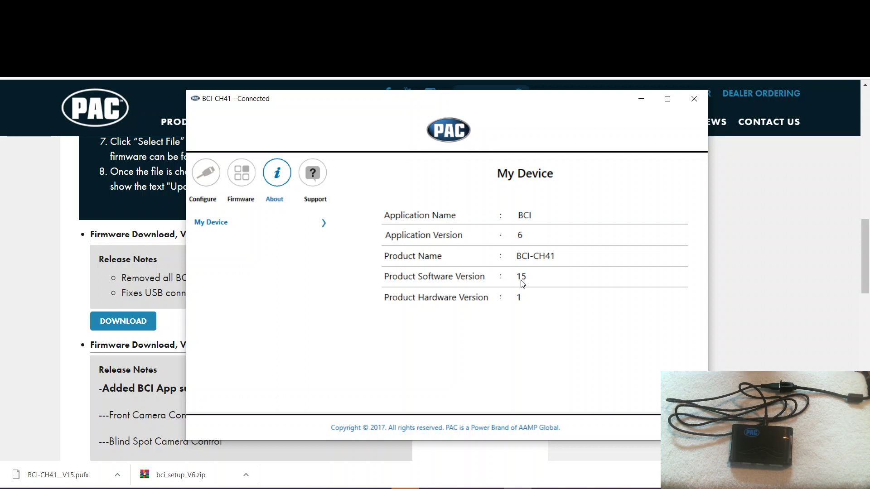
In the camera settings, set Blindspot to Turn Signal and Moving Above 30MPH and Front Camera to On when Shift into D until 6MPH or 30Sec
click(204, 173)
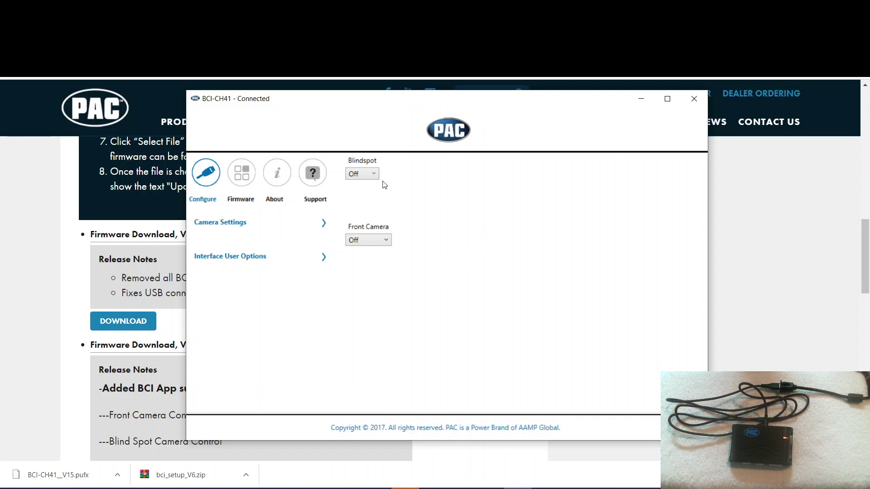
click(372, 175)
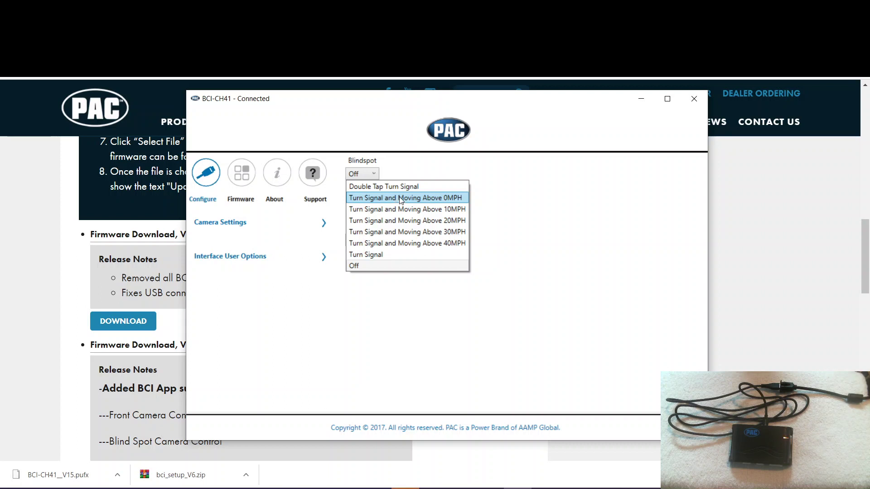
click(396, 233)
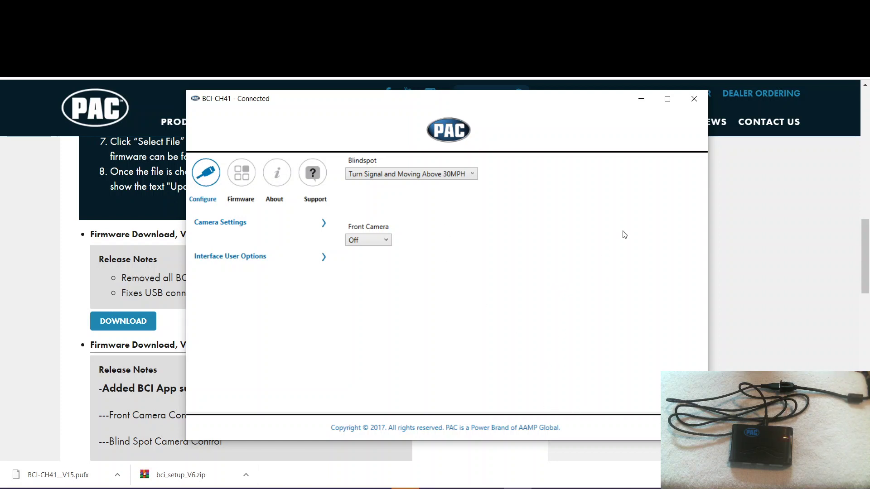
click(374, 246)
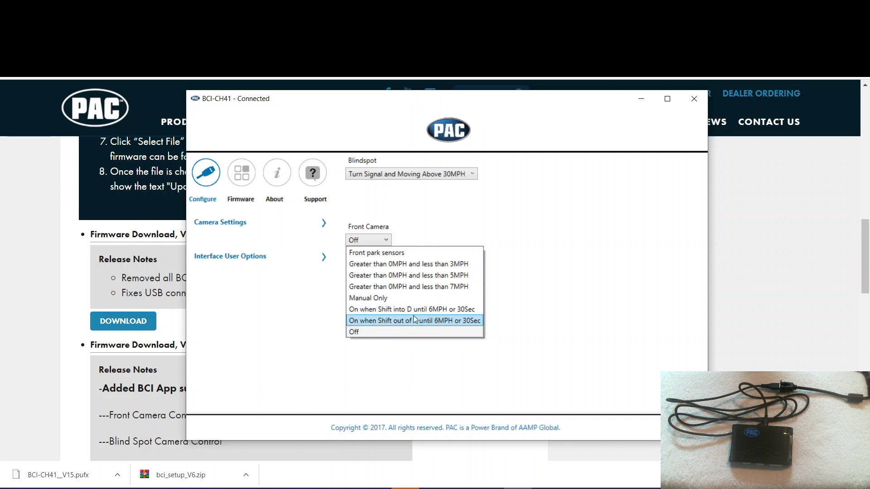
click(371, 310)
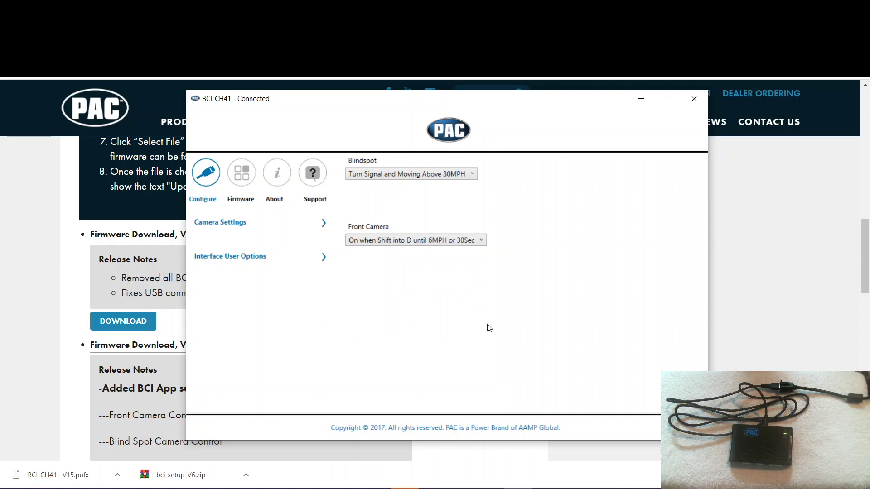
In the interface user options, set Programmable Out 2 to Accessory and Programmable Out 3 to Forced Reverse Camera Image
click(229, 259)
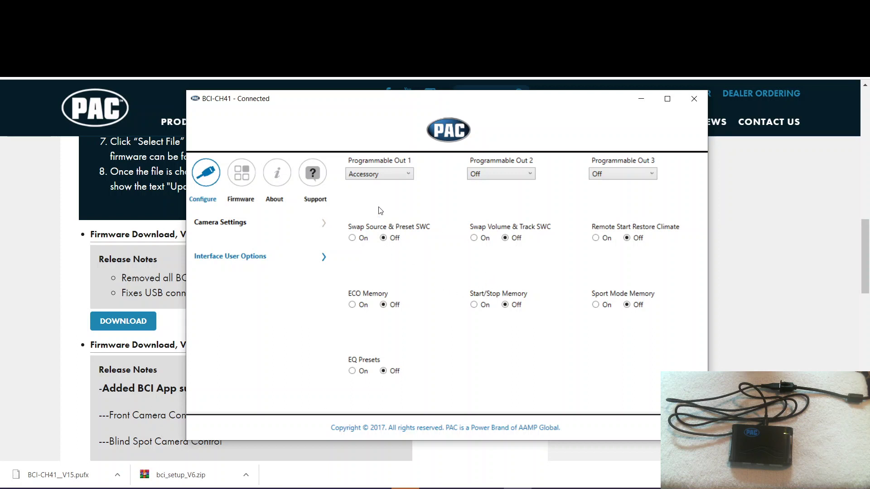
click(474, 173)
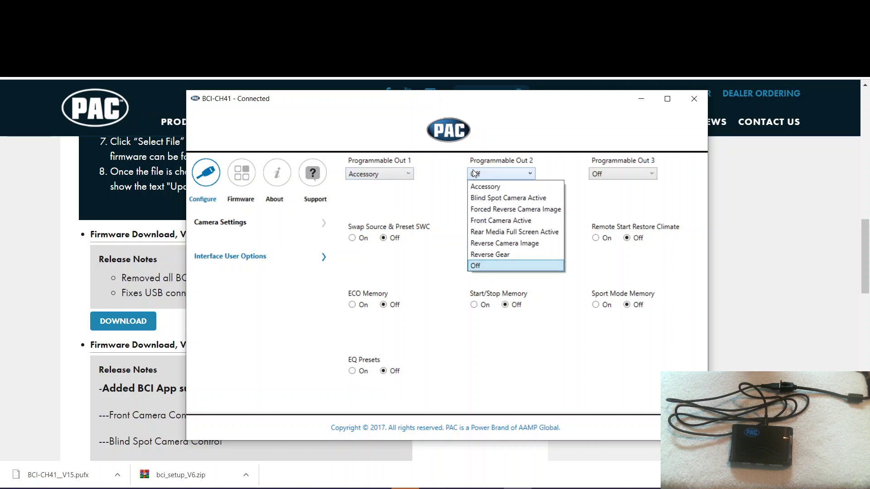
click(493, 188)
click(611, 176)
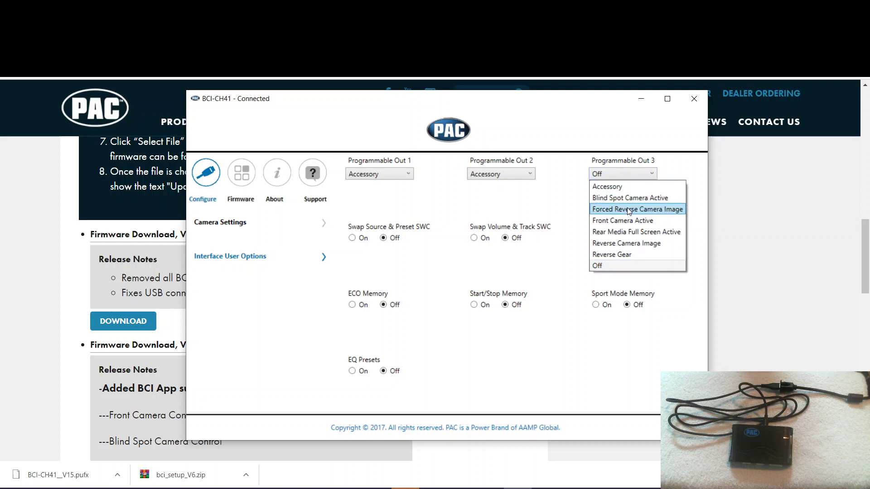
click(629, 210)
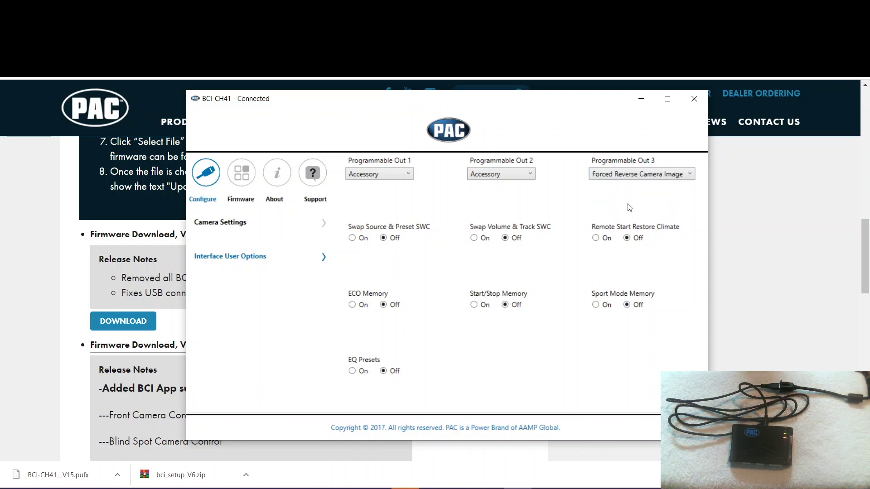